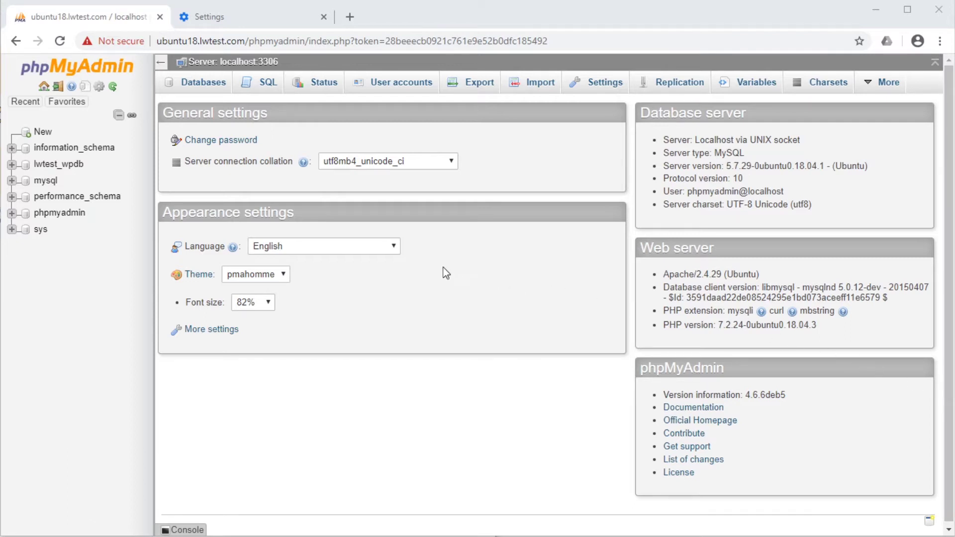
# - In lwtest_wpdb, submit a new table named wp_test with four columns
pyautogui.click(34, 171)
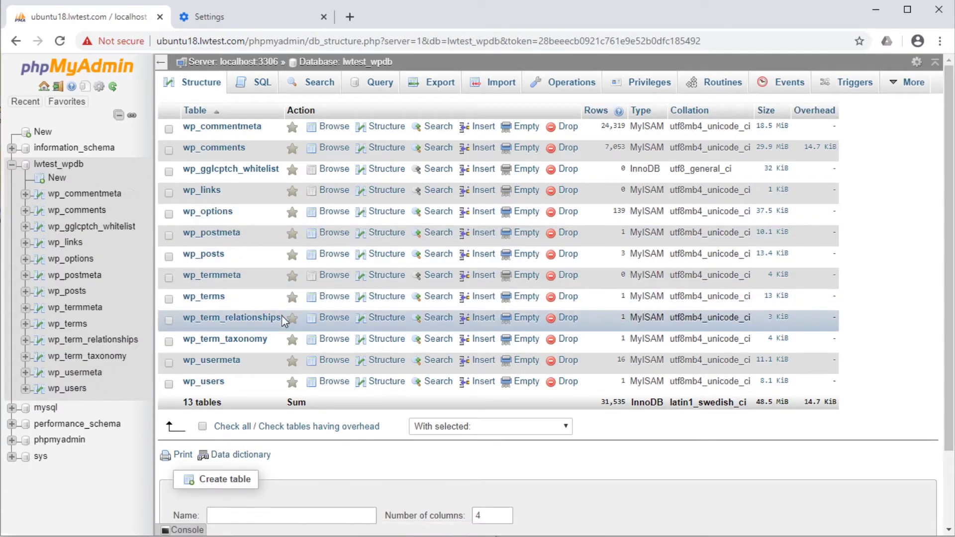
pyautogui.scroll(-2, 282, 328)
pyautogui.click(249, 423)
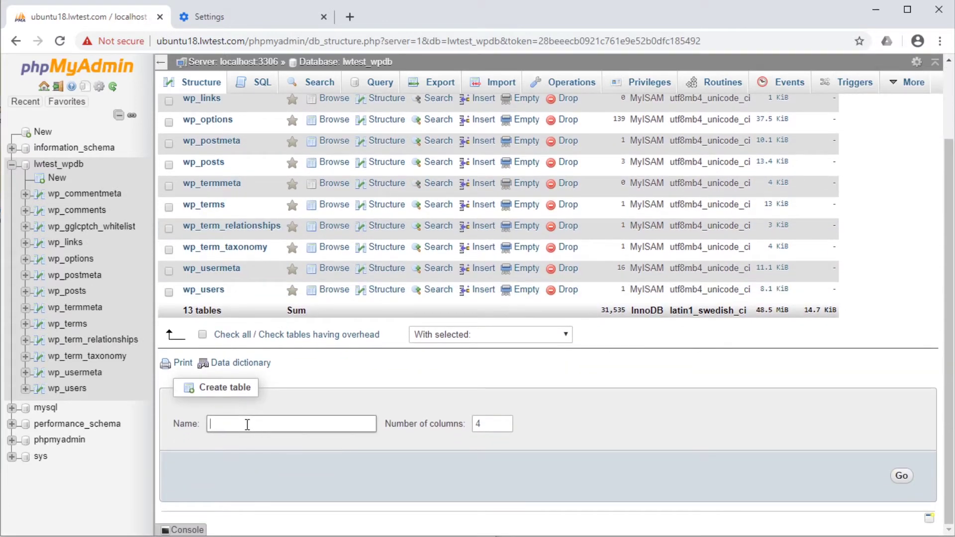
pyautogui.write('wp')
pyautogui.write('_test')
pyautogui.click(479, 423)
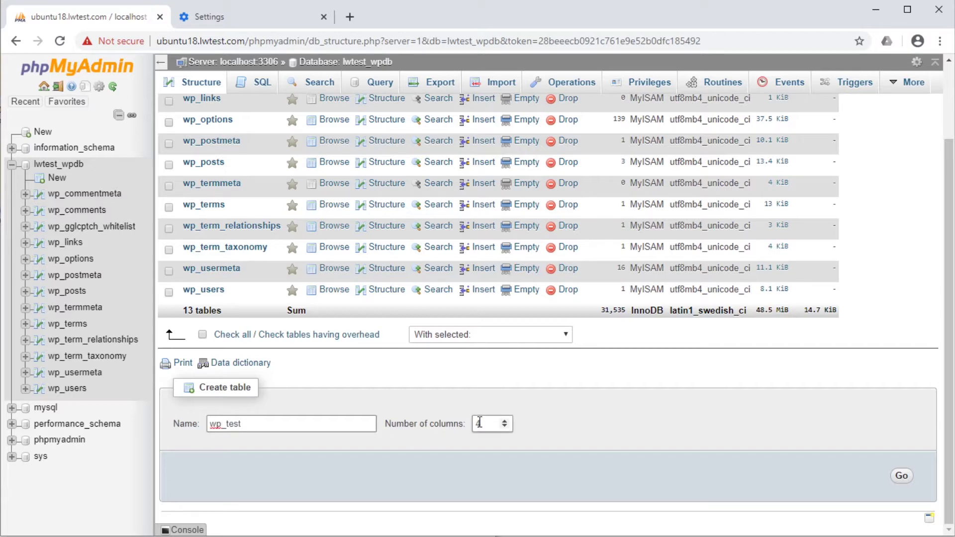
pyautogui.click(505, 422)
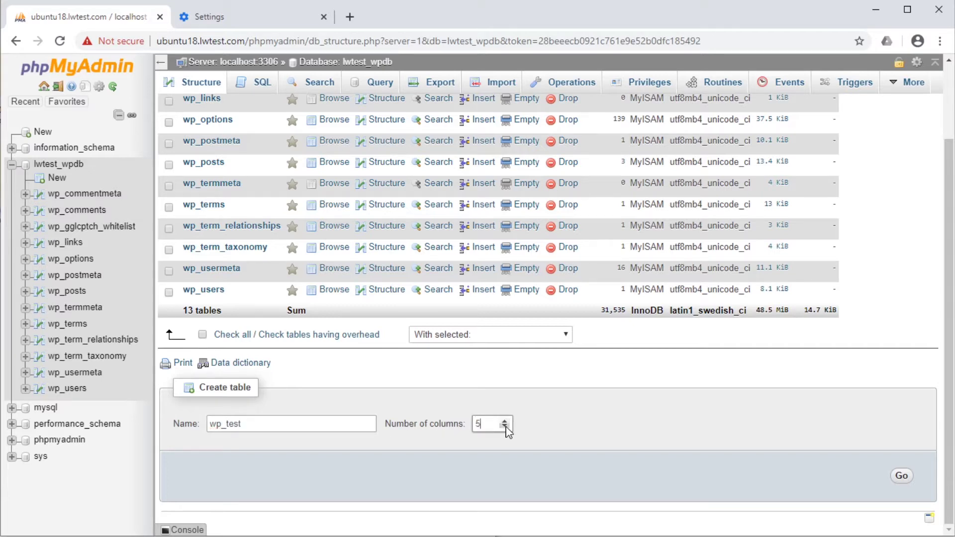
pyautogui.click(505, 426)
pyautogui.click(902, 478)
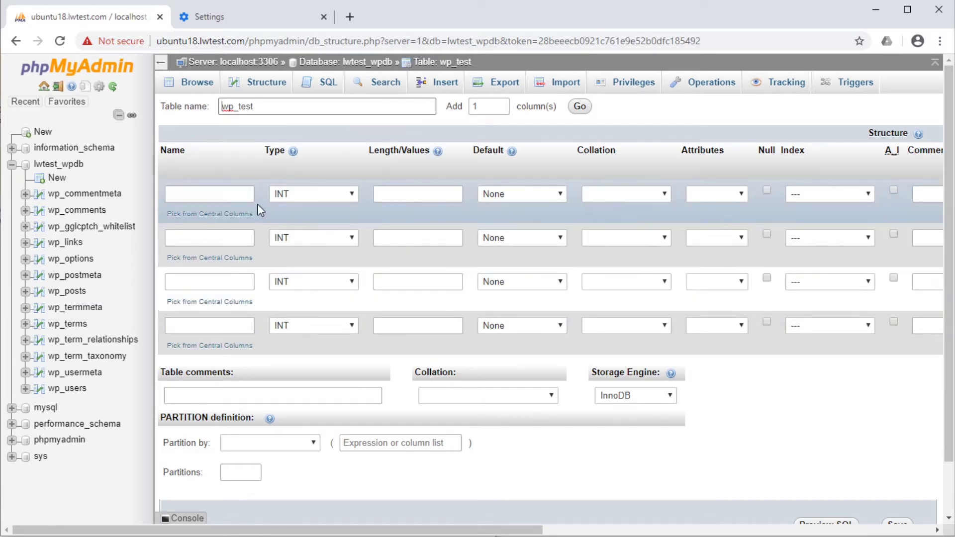
# - Name the first column Product_ID, with type INT and length 6
pyautogui.click(240, 196)
pyautogui.write('Product_')
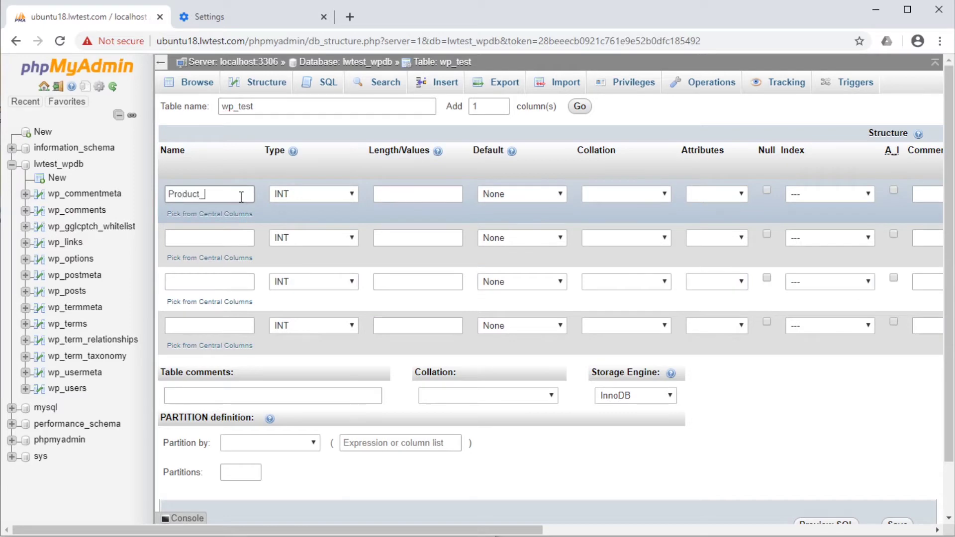
pyautogui.write('ID')
pyautogui.click(351, 196)
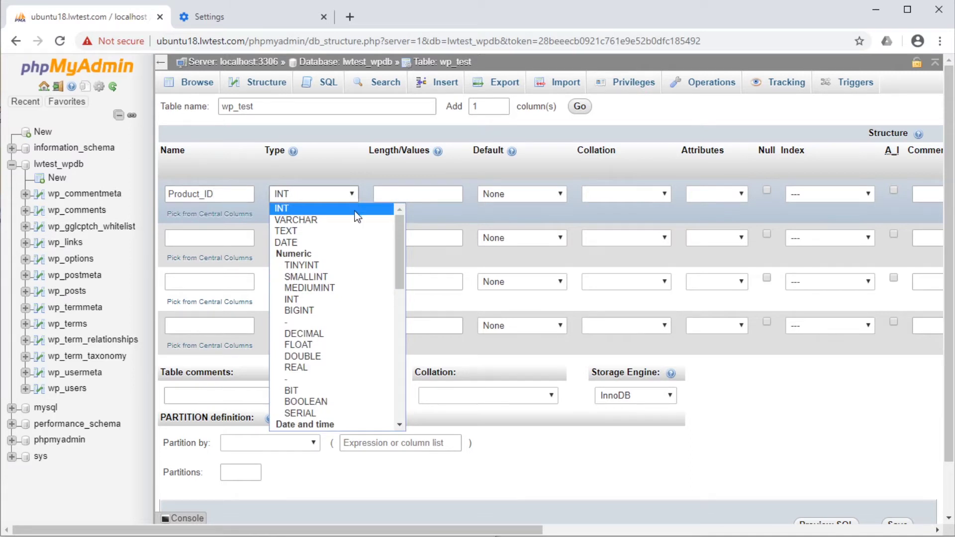
pyautogui.scroll(-5, 352, 332)
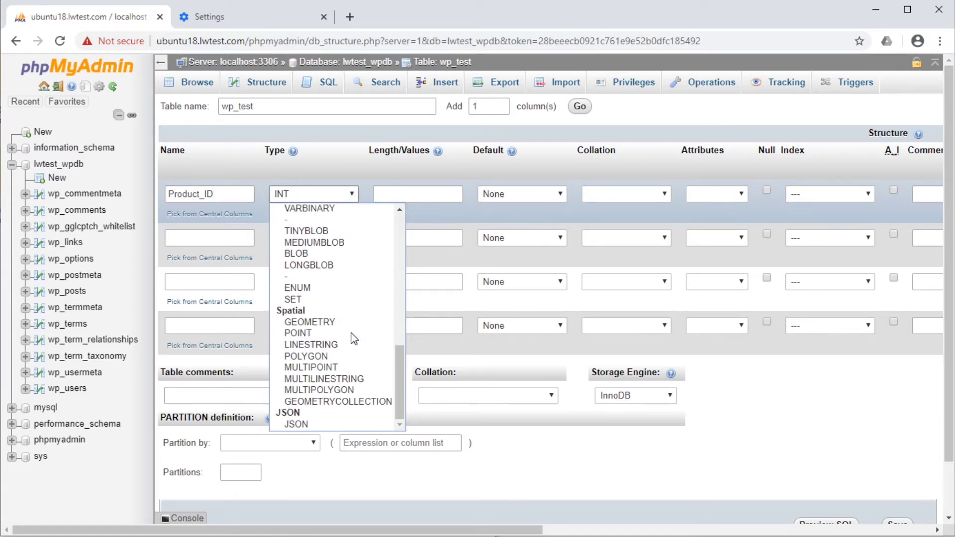
pyautogui.scroll(1, 353, 338)
pyautogui.scroll(2, 353, 338)
pyautogui.scroll(3, 353, 338)
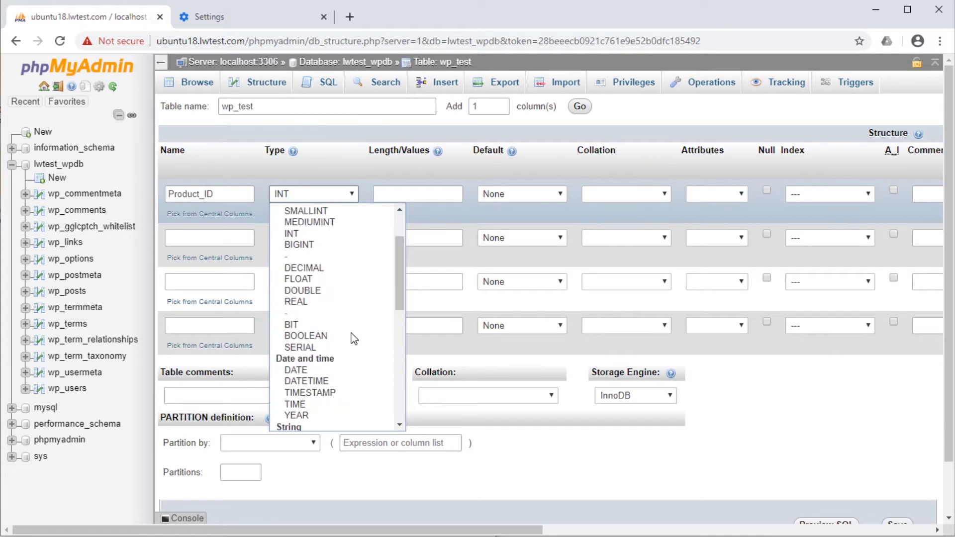
pyautogui.scroll(1, 354, 339)
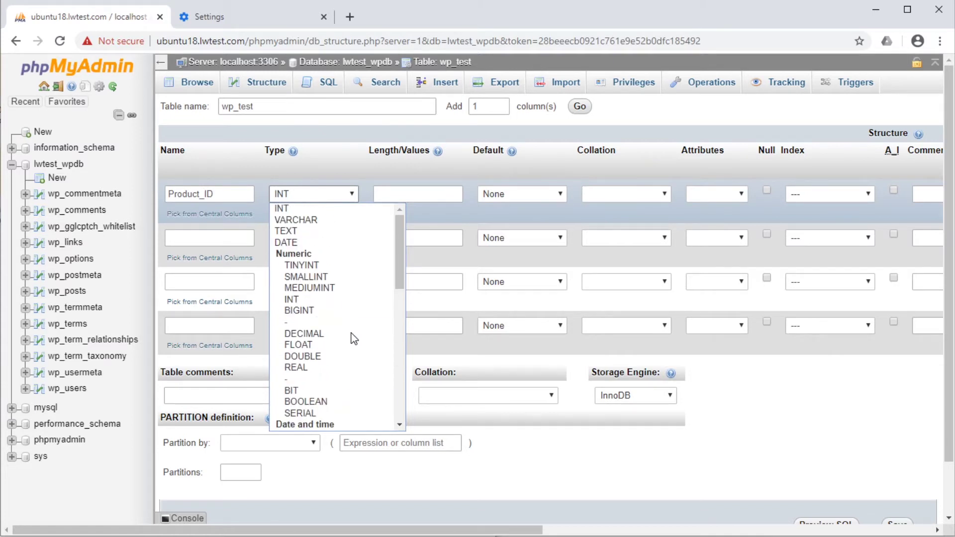
pyautogui.click(300, 210)
pyautogui.click(390, 192)
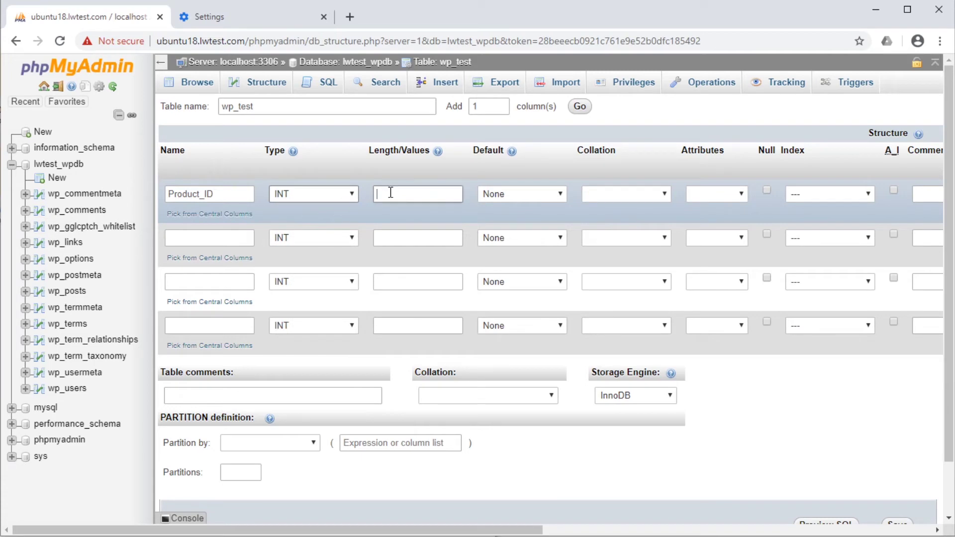
pyautogui.write('6')
pyautogui.press('Return')
# - Leave Product_ID's default value and collation unset
pyautogui.click(562, 196)
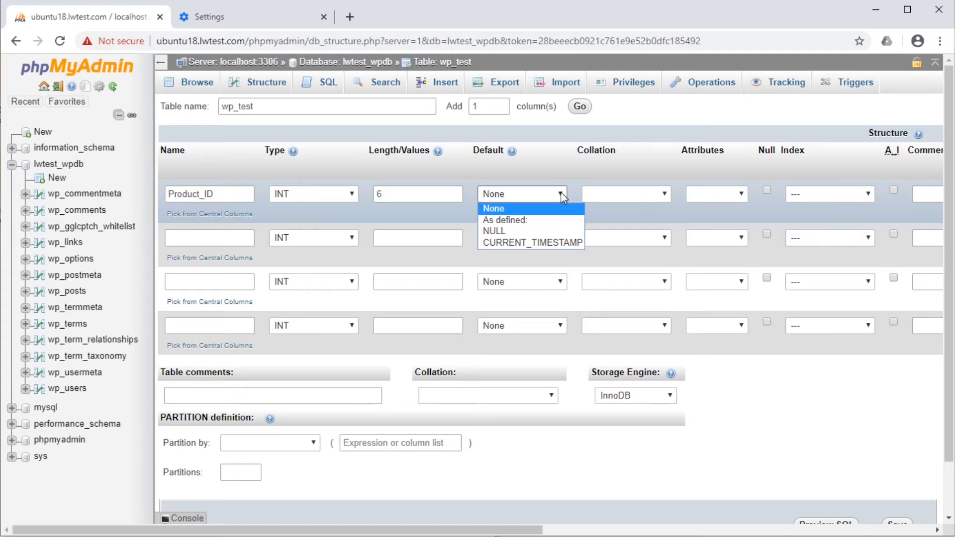
pyautogui.click(560, 192)
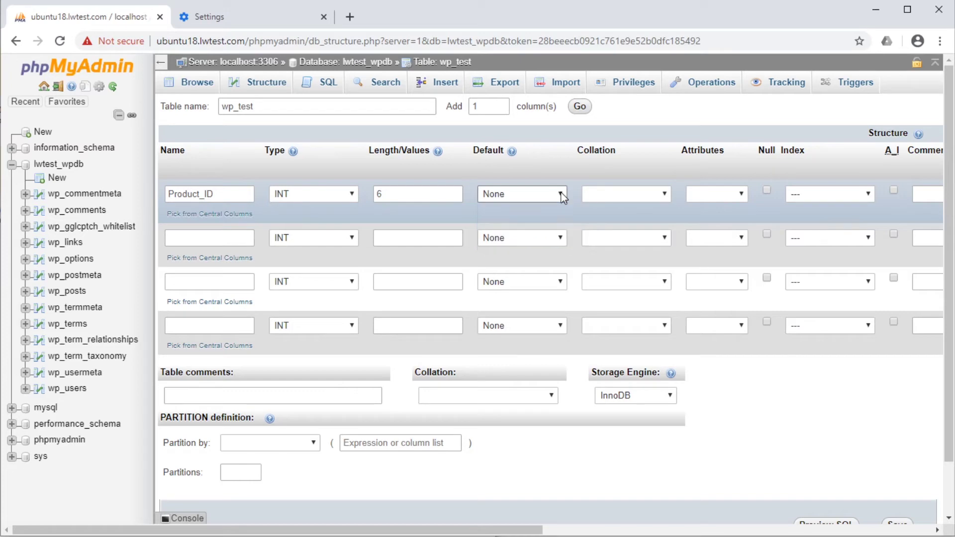
pyautogui.click(666, 195)
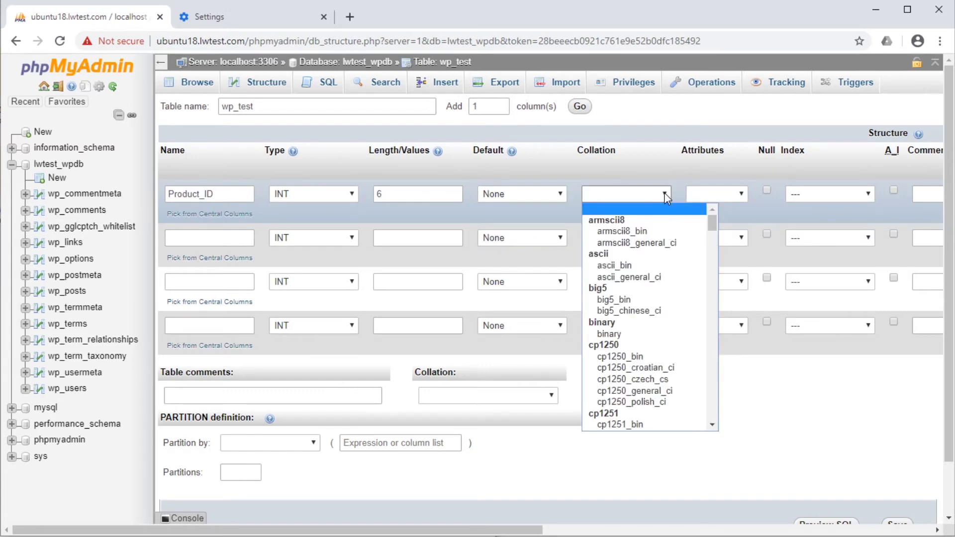
pyautogui.click(664, 193)
pyautogui.press('Tab')
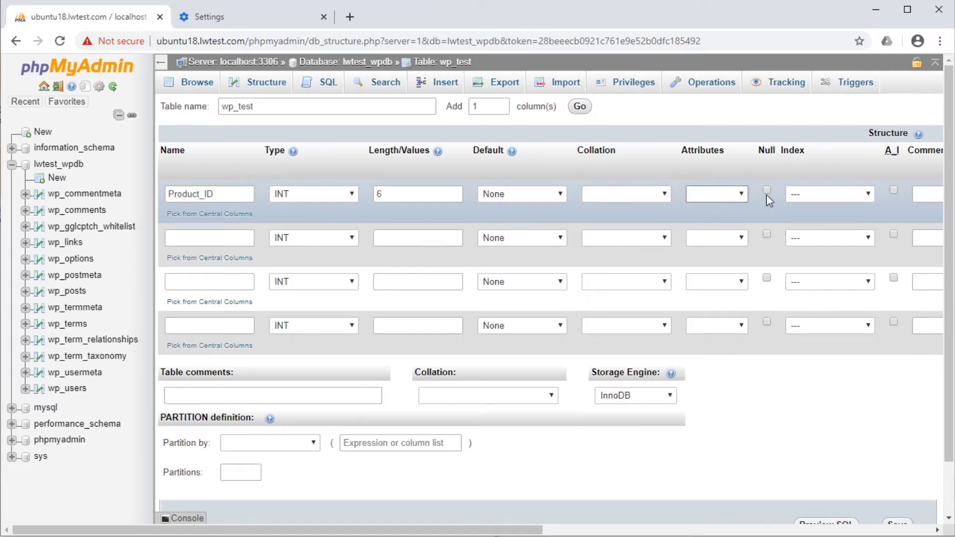
# - Set Product_ID's index to PRIMARY and confirm the primary key
pyautogui.click(821, 198)
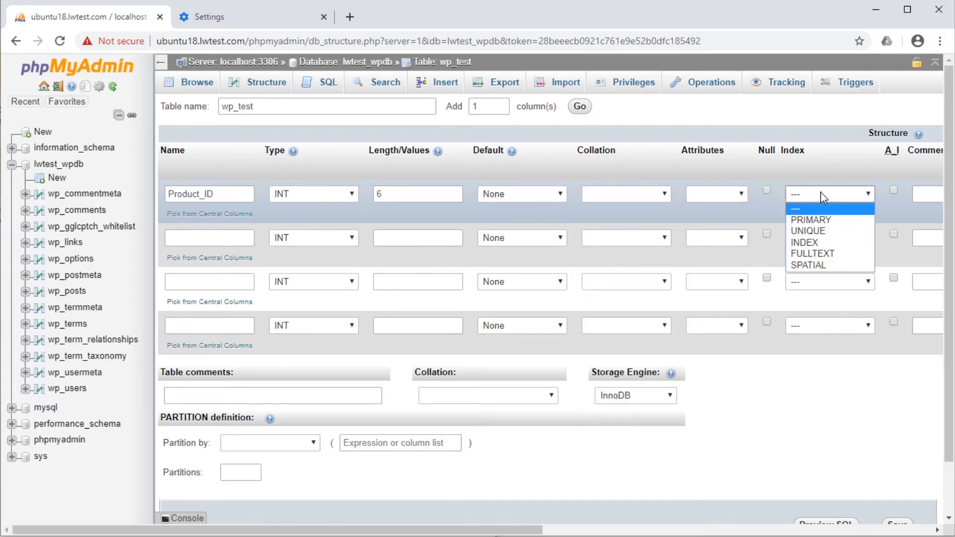
pyautogui.click(817, 221)
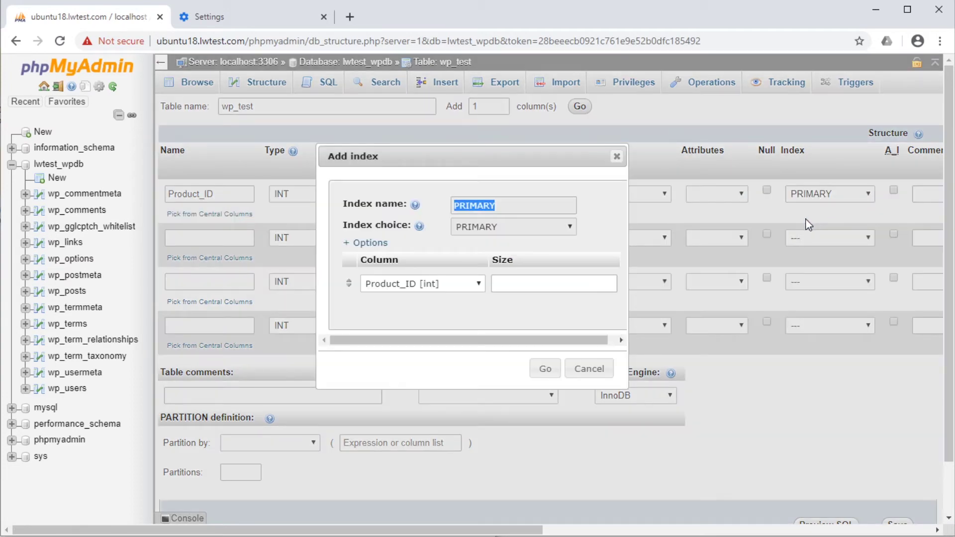
pyautogui.click(547, 370)
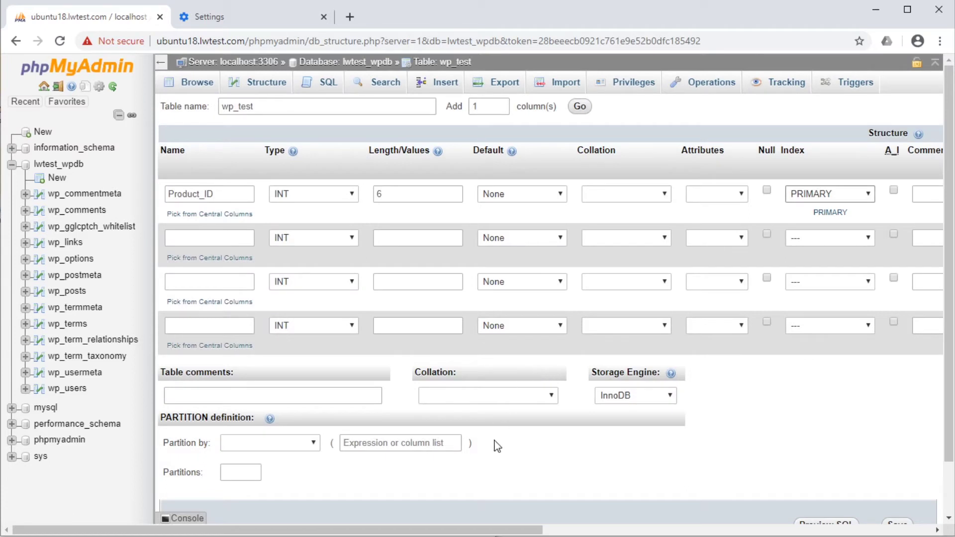
pyautogui.moveTo(489, 531); pyautogui.dragTo(845, 533)
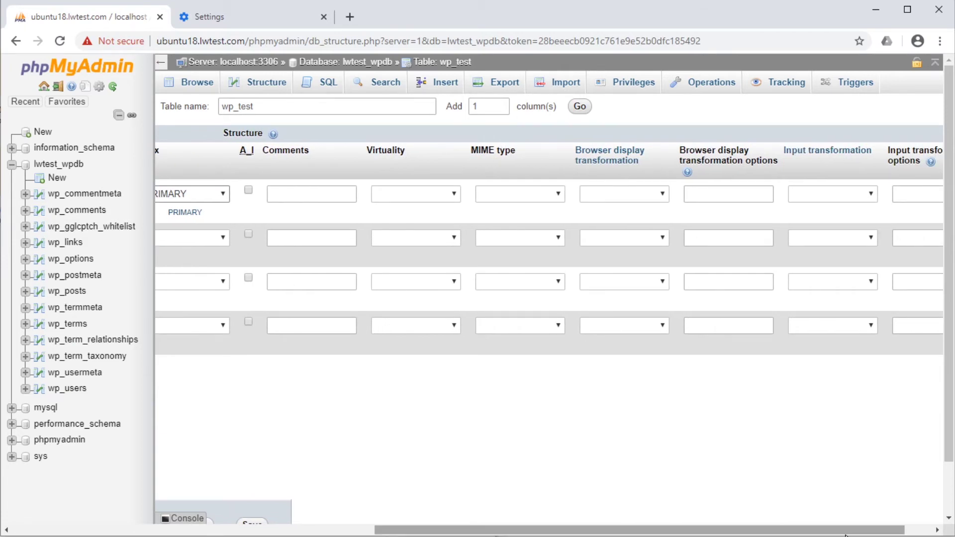
pyautogui.moveTo(845, 535); pyautogui.dragTo(881, 531)
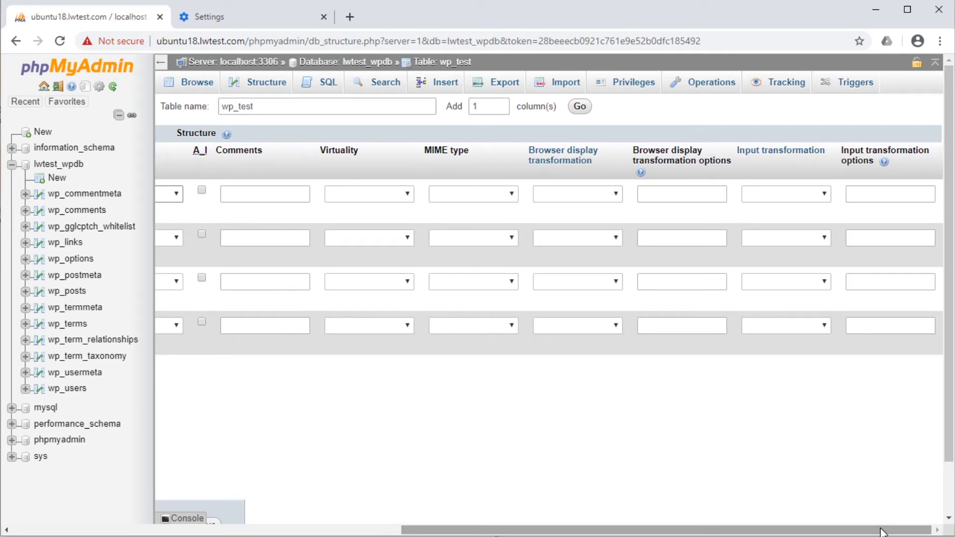
pyautogui.moveTo(881, 531); pyautogui.dragTo(492, 532)
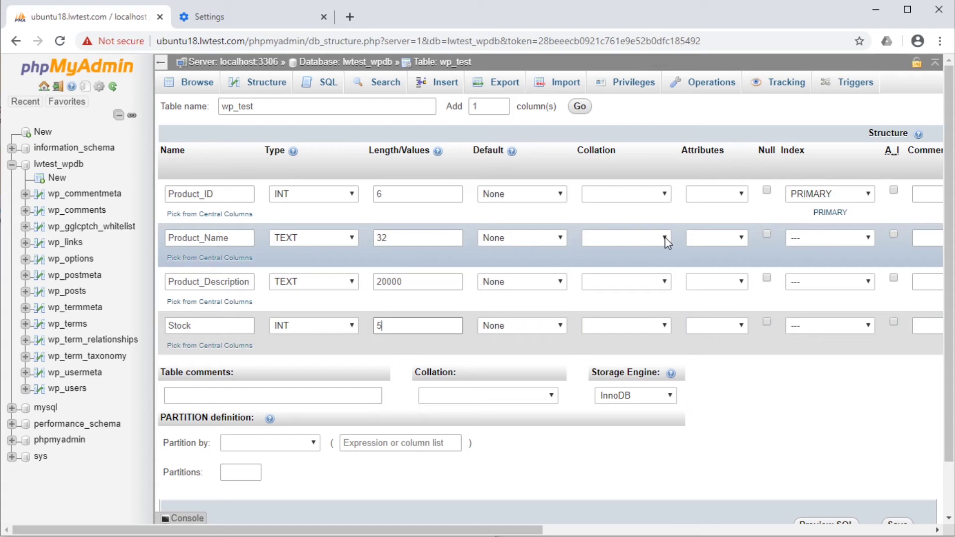
# - Set utf8_unicode_ci collation on both Product_Name and Product_Description
pyautogui.click(665, 238)
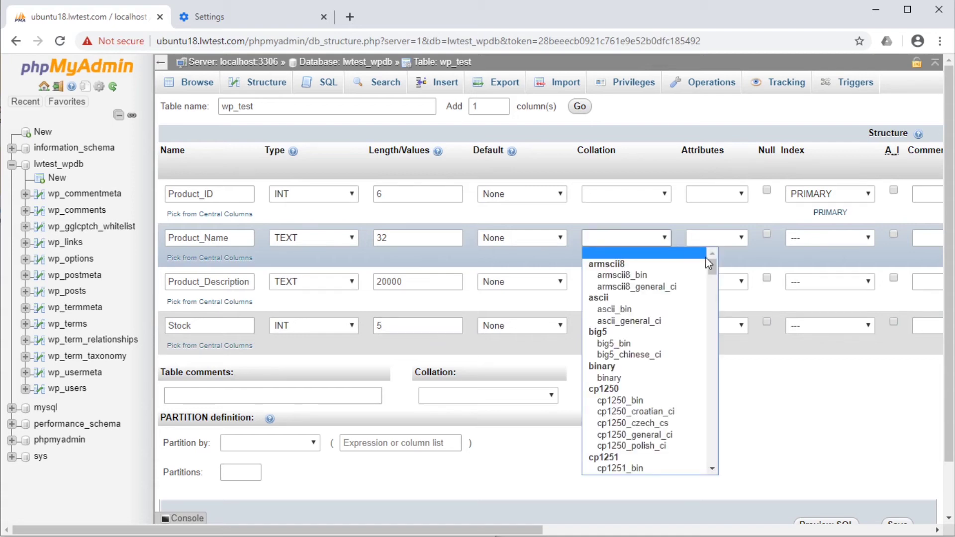
pyautogui.moveTo(714, 273); pyautogui.dragTo(713, 465)
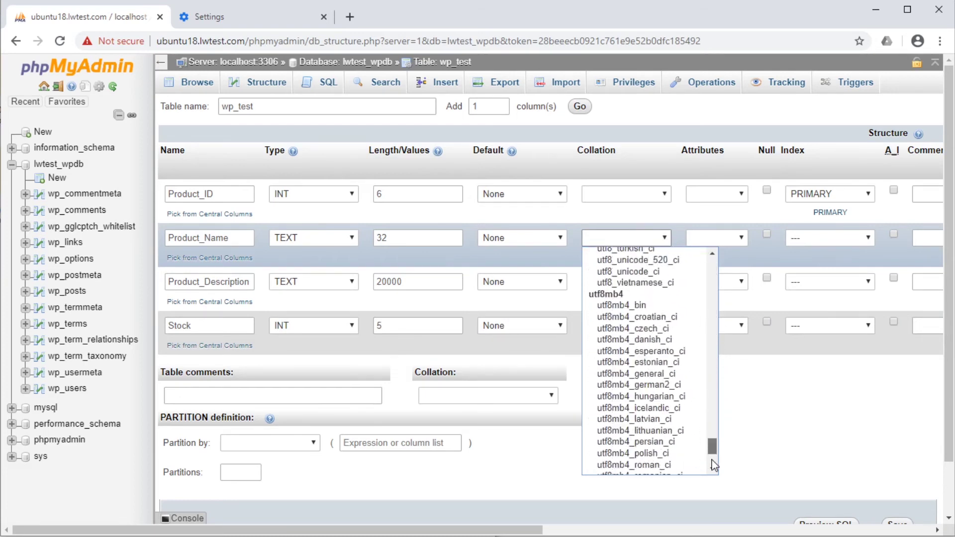
pyautogui.moveTo(712, 464); pyautogui.dragTo(720, 446)
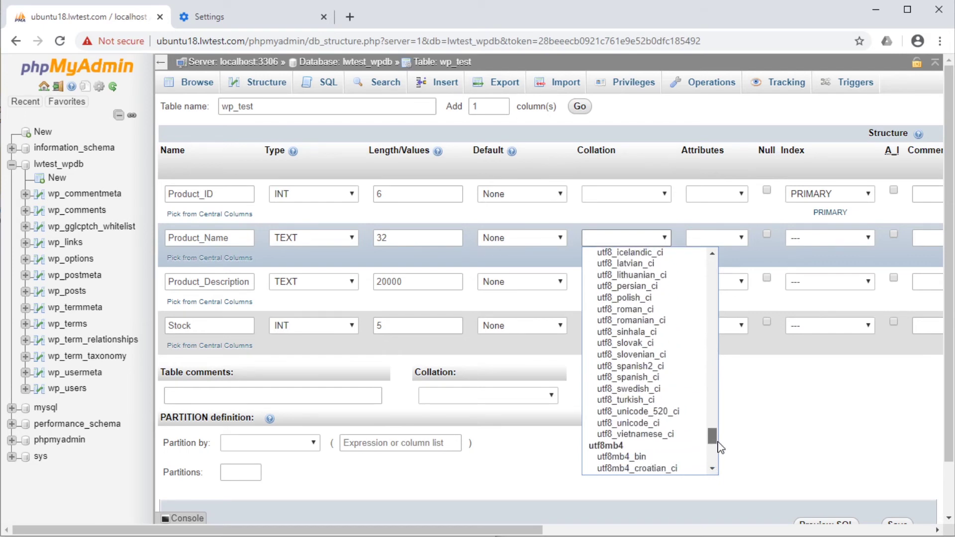
pyautogui.click(658, 423)
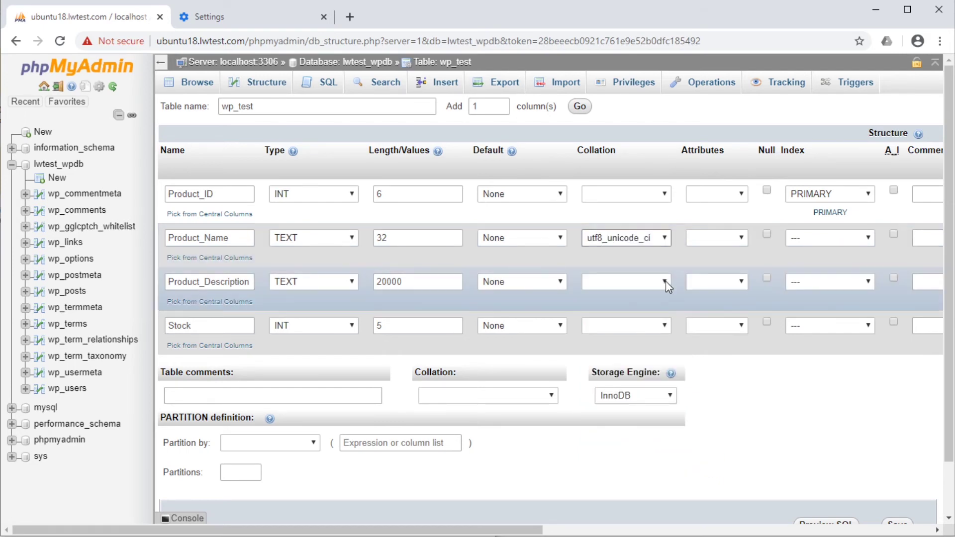
pyautogui.click(666, 282)
pyautogui.moveTo(713, 314); pyautogui.dragTo(709, 494)
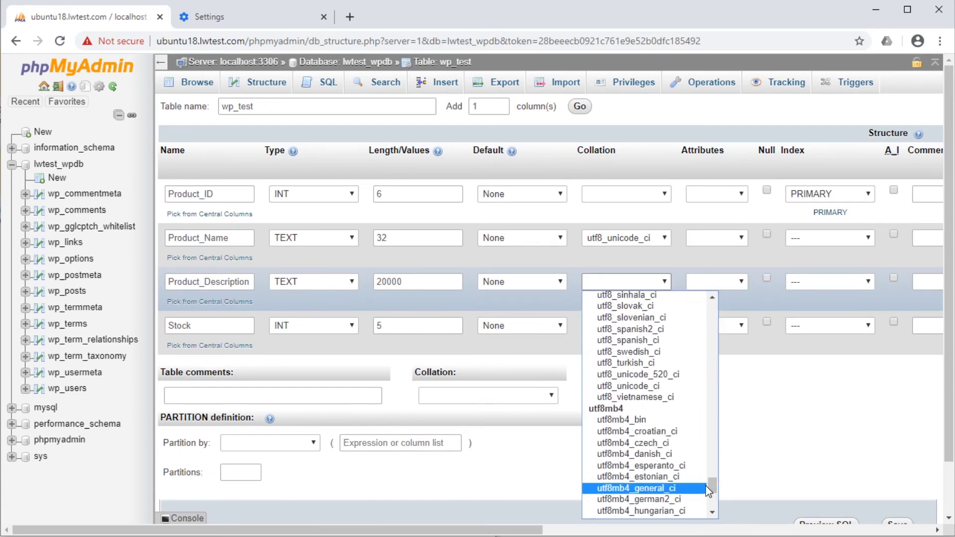
pyautogui.click(658, 386)
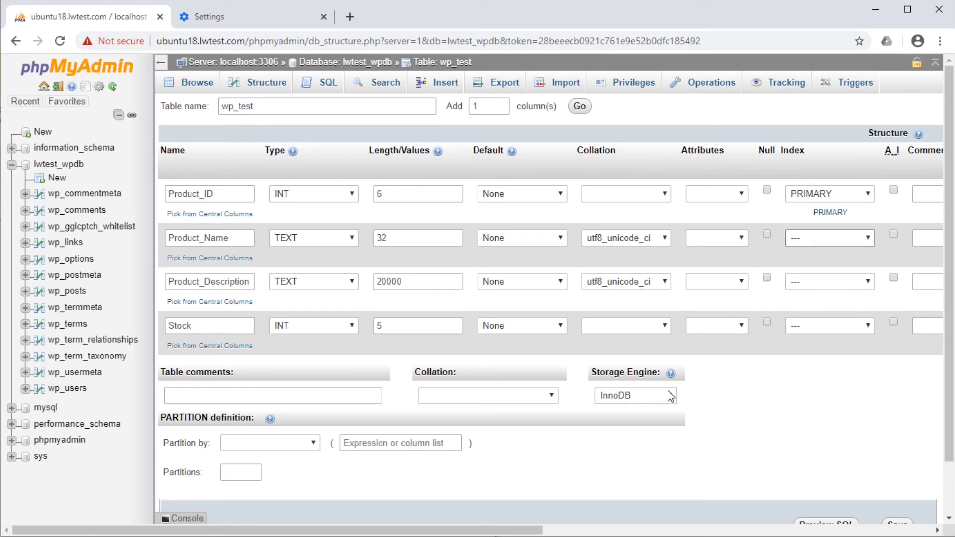
pyautogui.click(670, 396)
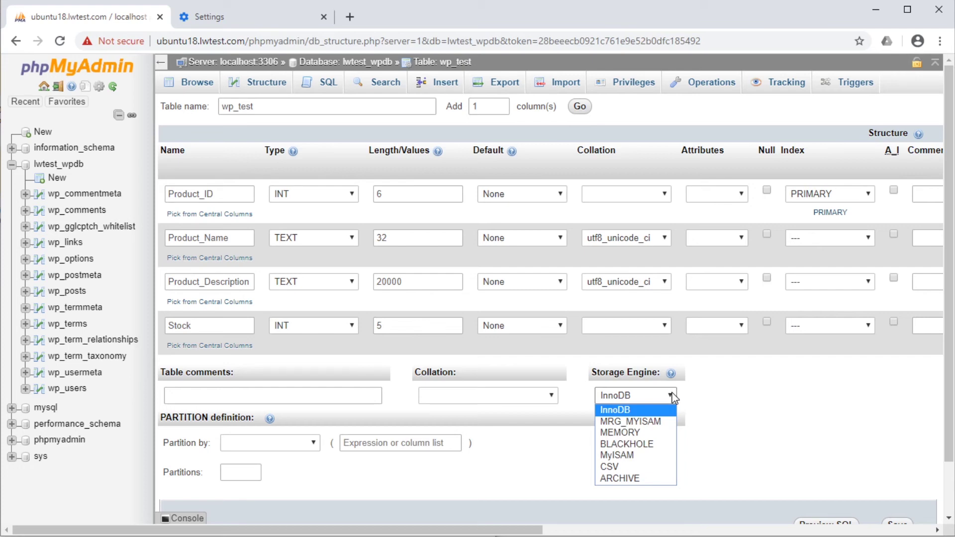
pyautogui.click(728, 457)
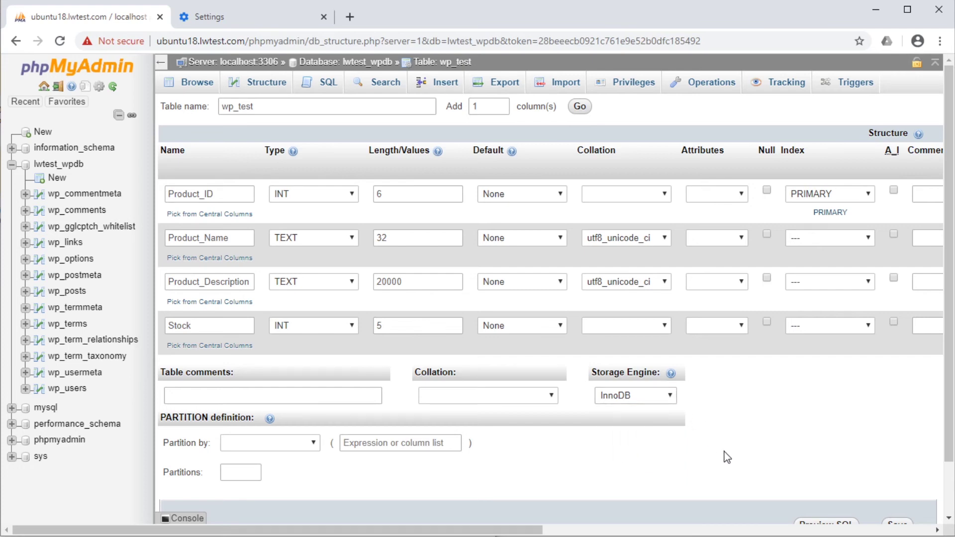
pyautogui.scroll(-2, 727, 456)
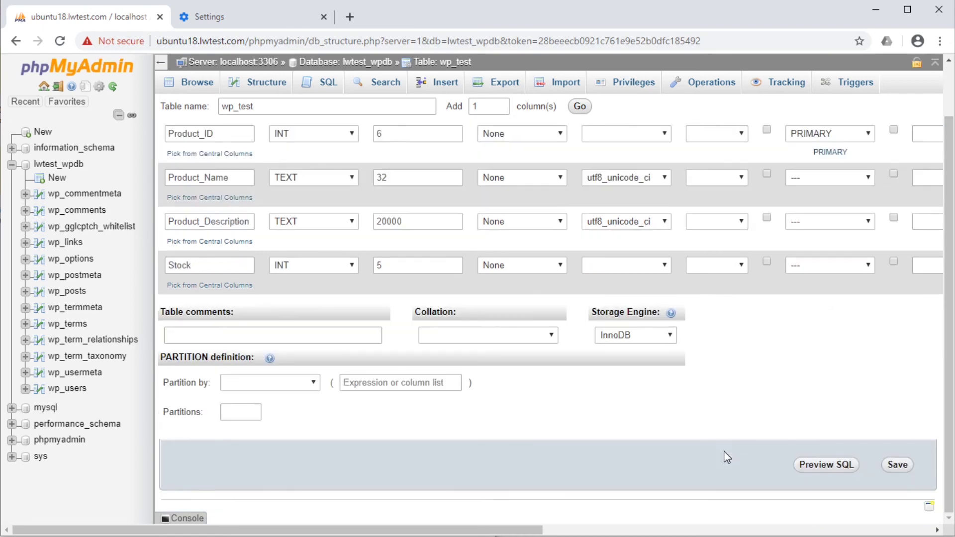
# - Save the four-column wp_test table definition
pyautogui.click(898, 468)
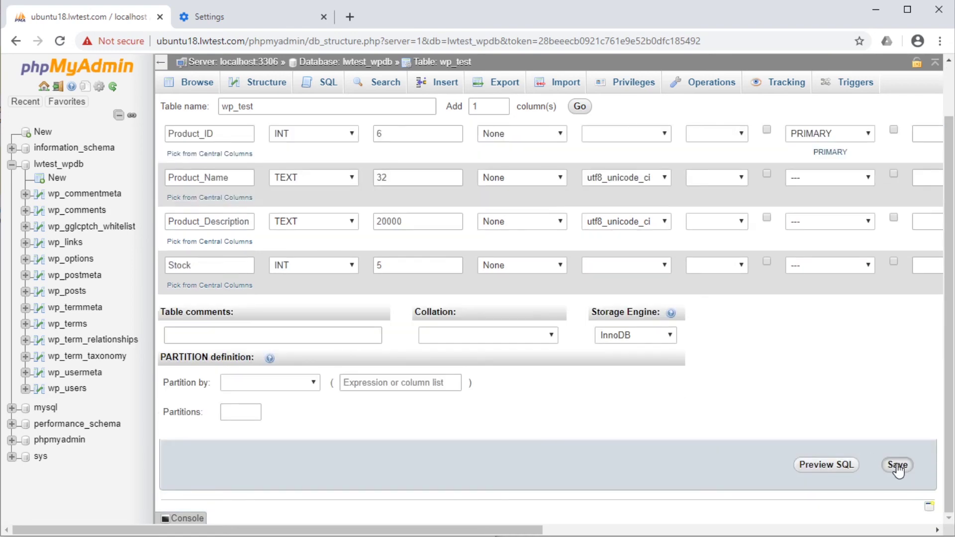